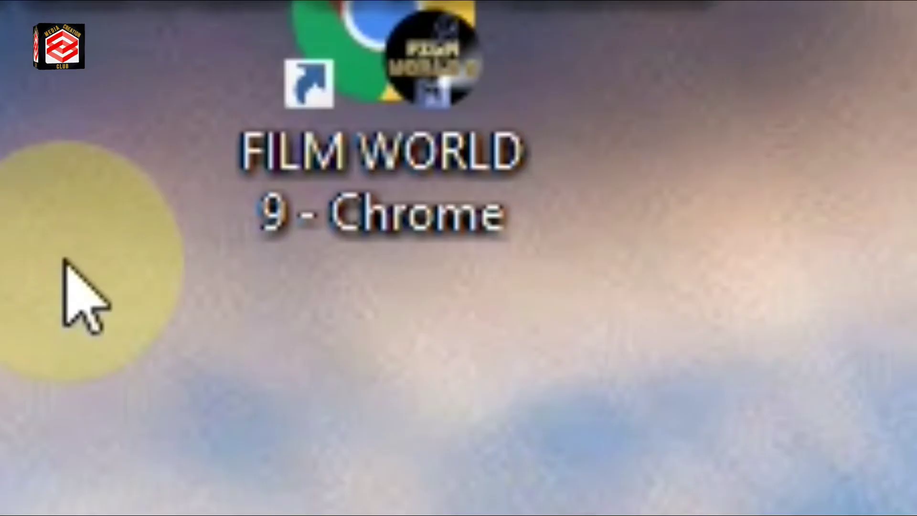
Launch Chrome and go from the account menu to the channel's YouTube Studio dashboard
double_click(426, 6)
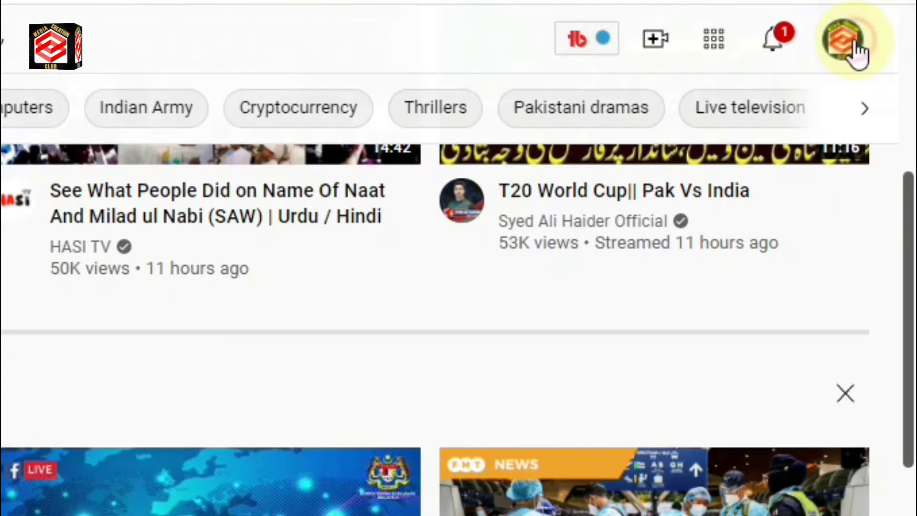
left_click(855, 47)
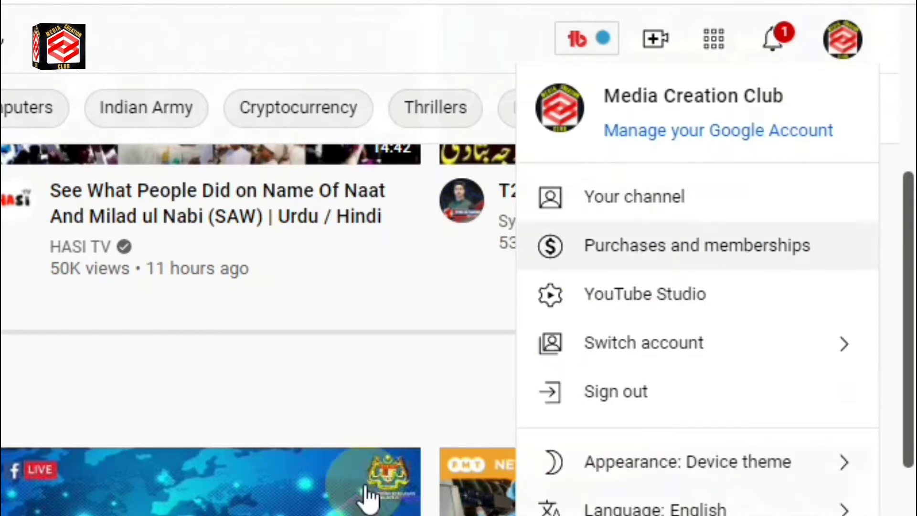
left_click(640, 292)
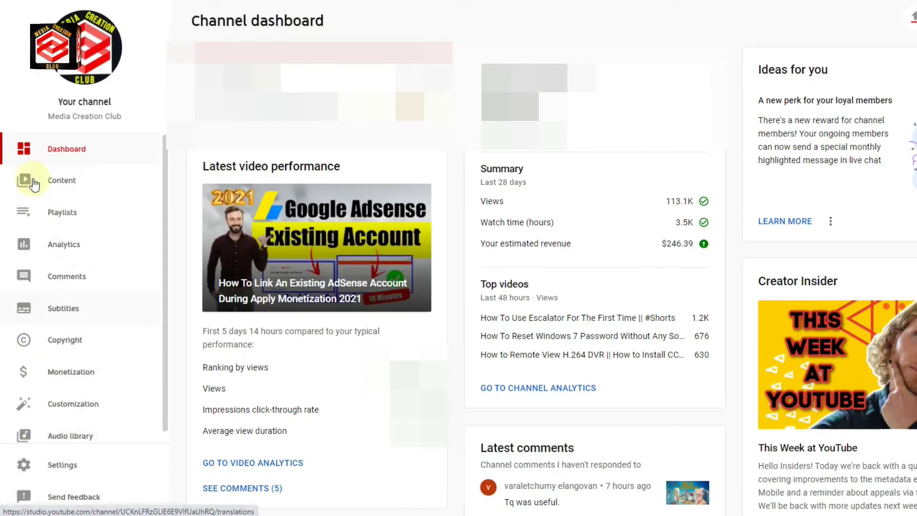
Open the Copyright page and select the YouTube Subscriber channel's reupload among the matches
left_click(62, 342)
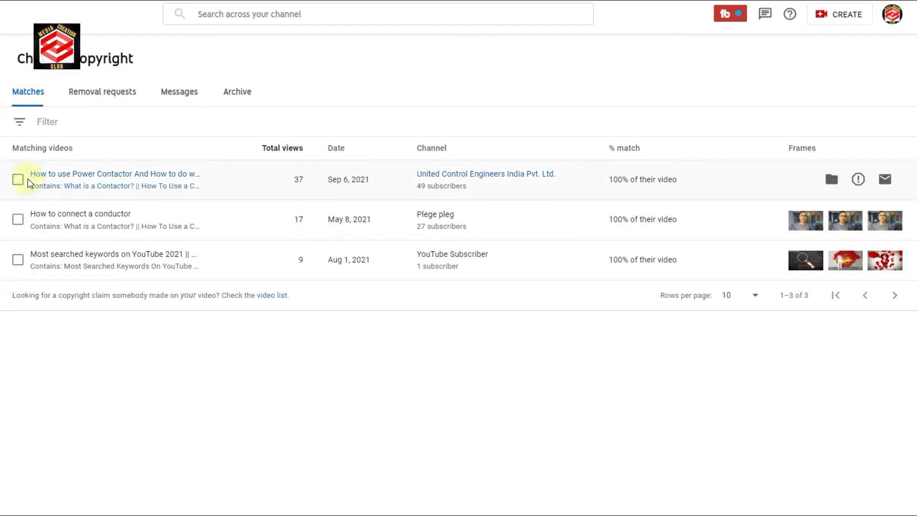
left_click(18, 261)
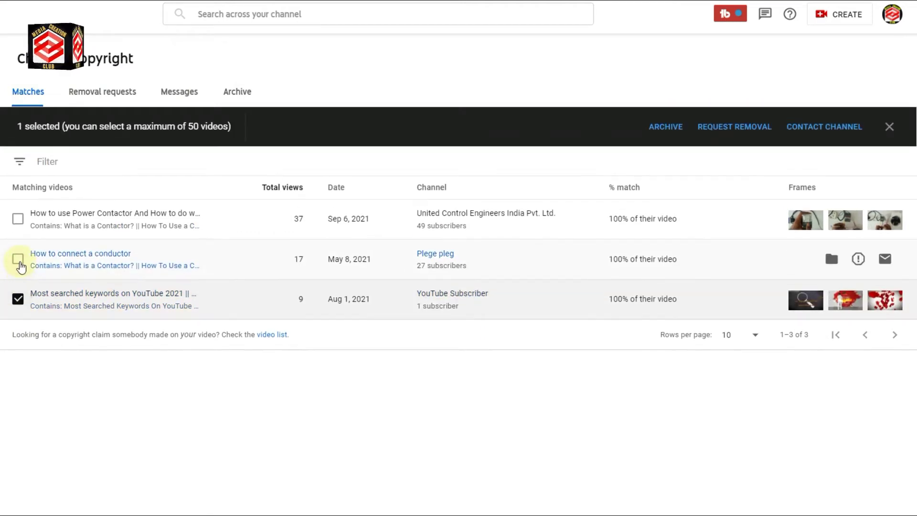
Start a video removal request and set the relationship to 'my ORIGINAL content' with the owner's contact details
left_click(734, 129)
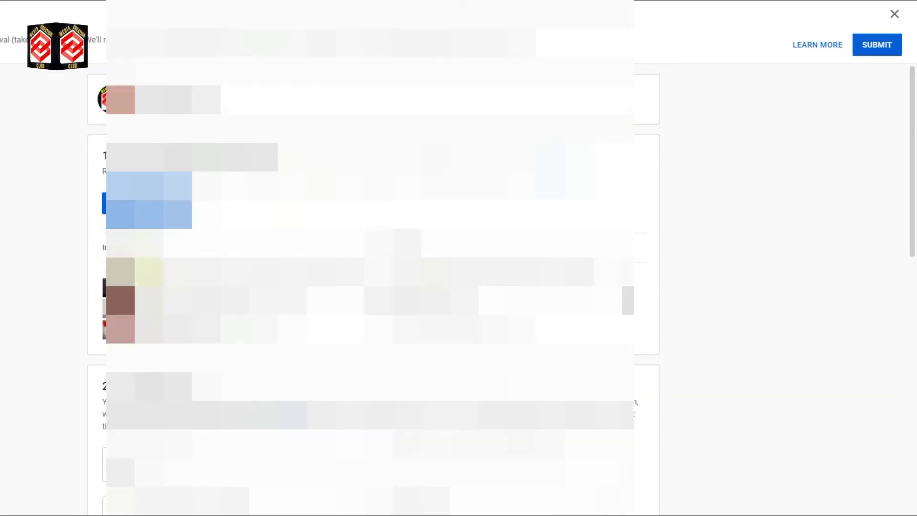
scroll(42, 278, "down", 6)
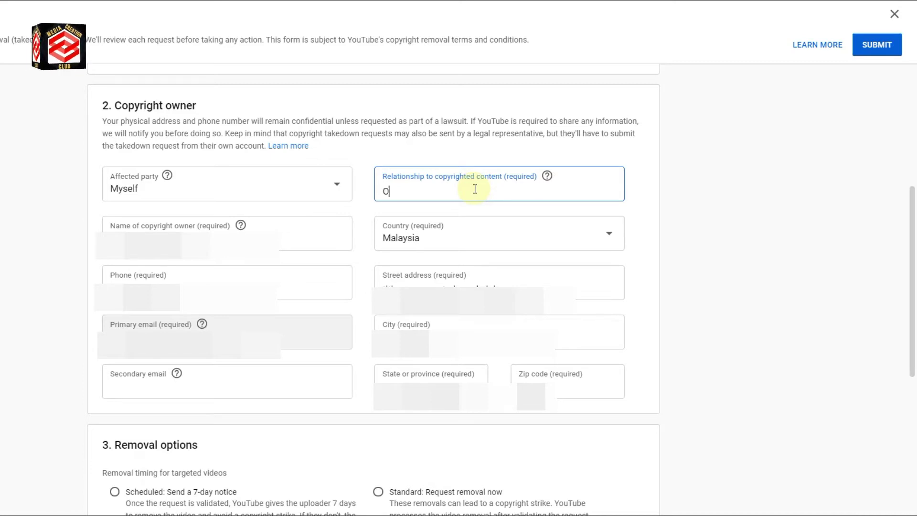
key("BackSpace")
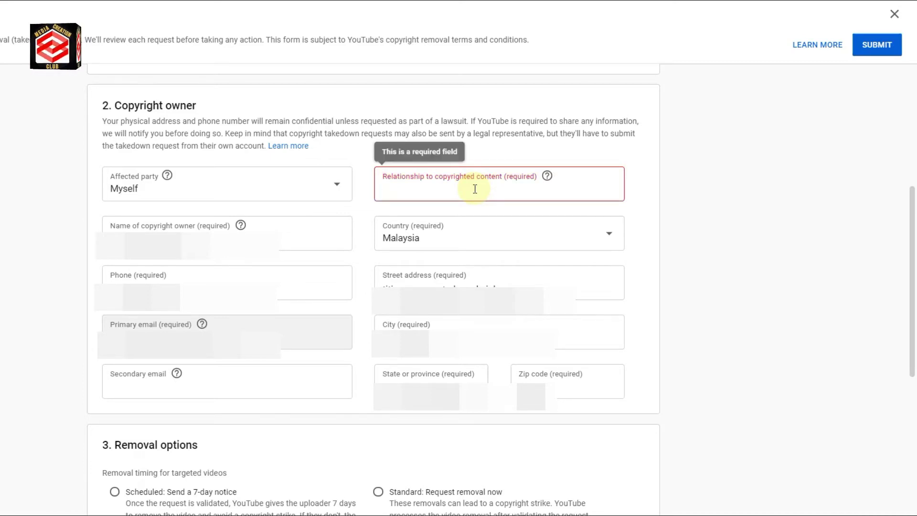
type("my ORIGINAL content")
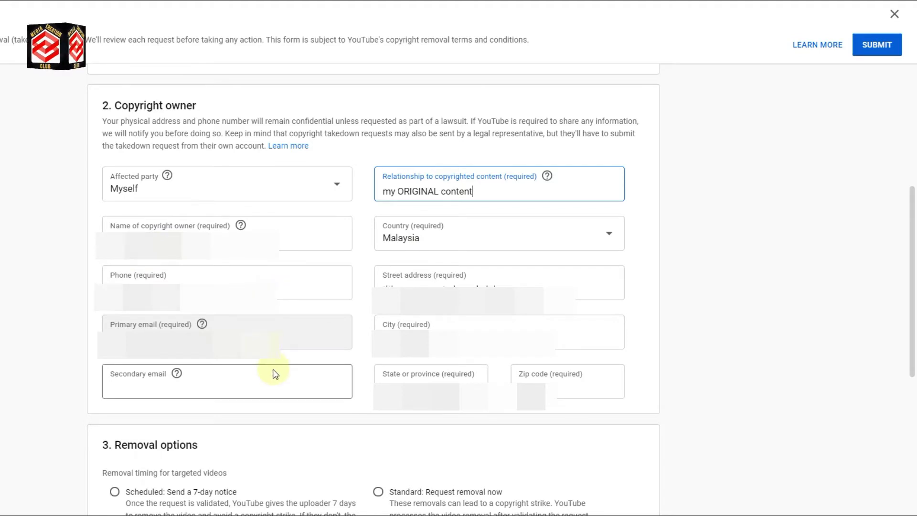
scroll(275, 374, "down", 5)
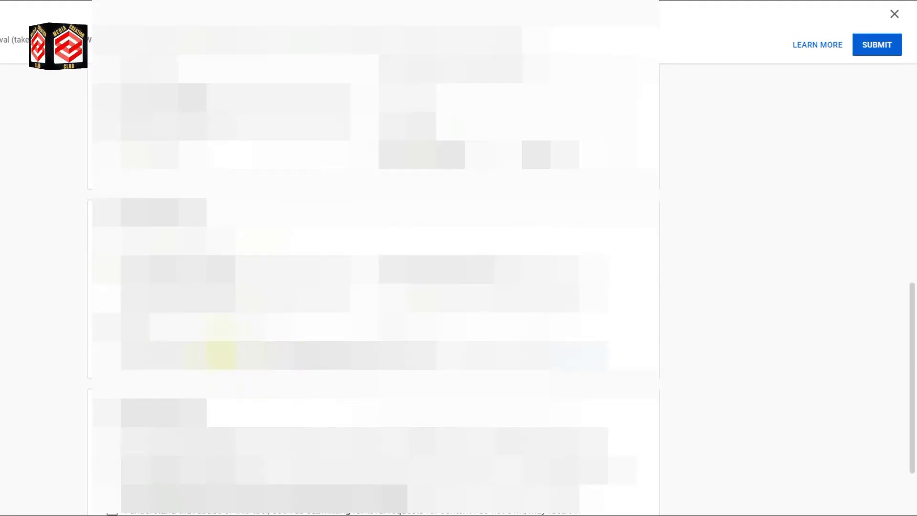
scroll(143, 139, "up", 4)
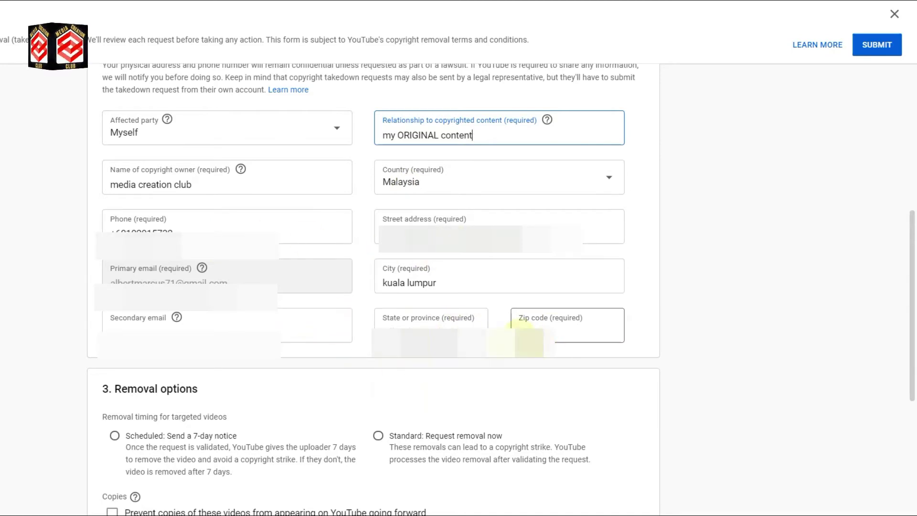
Choose the 7-day scheduled notice, prevent future copies, and certify exclusive worldwide rights
scroll(140, 210, "down", 5)
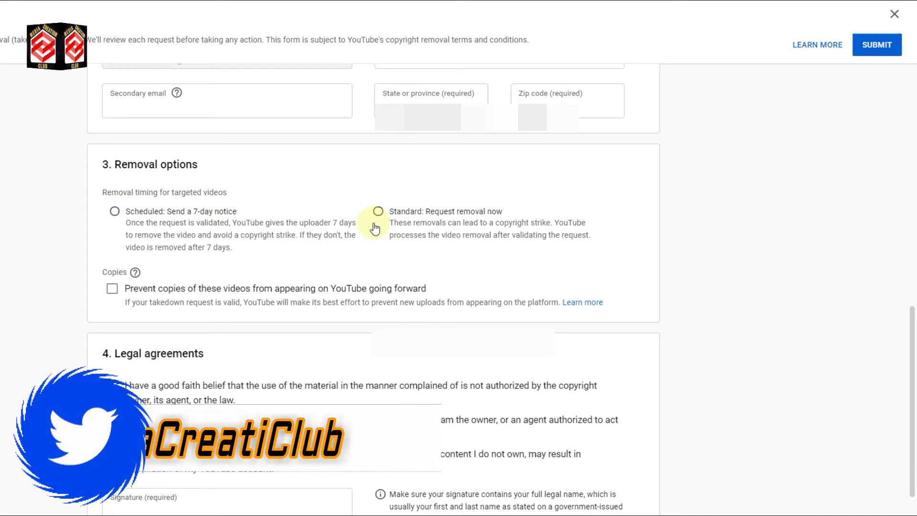
left_click(113, 214)
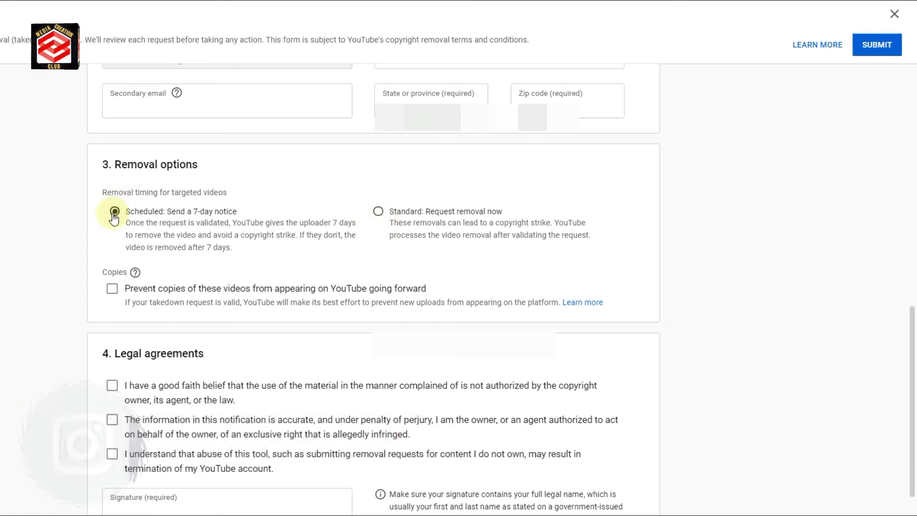
left_click(113, 290)
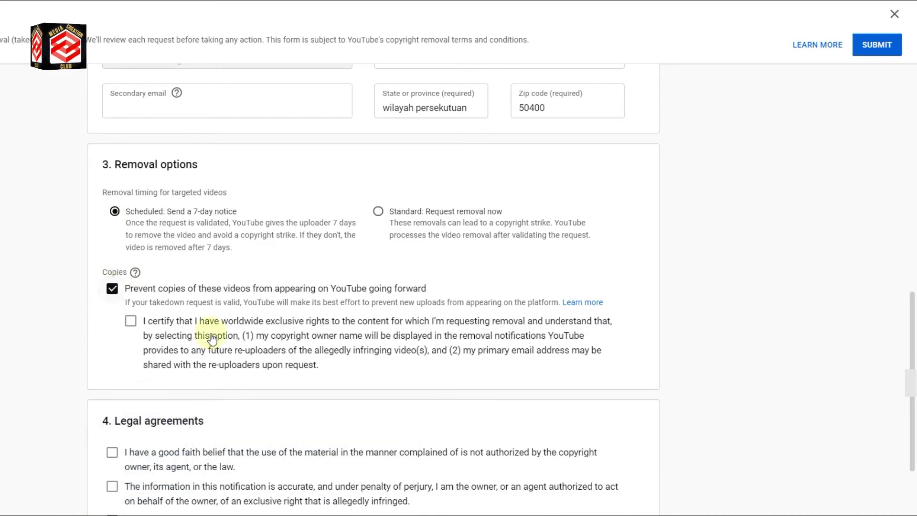
left_click(129, 322)
Accept all three legal agreements and enter the legal signature
scroll(205, 294, "down", 3)
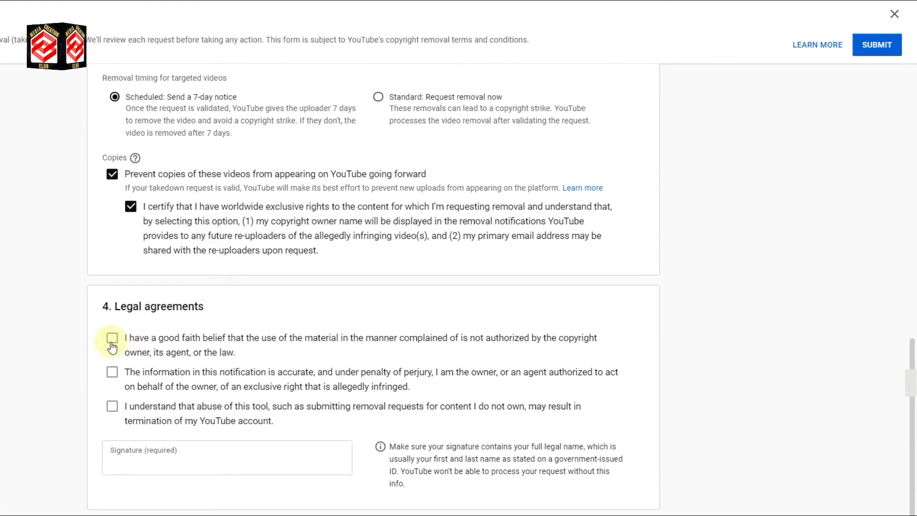
left_click(112, 340)
left_click(112, 374)
left_click(112, 407)
left_click(129, 459)
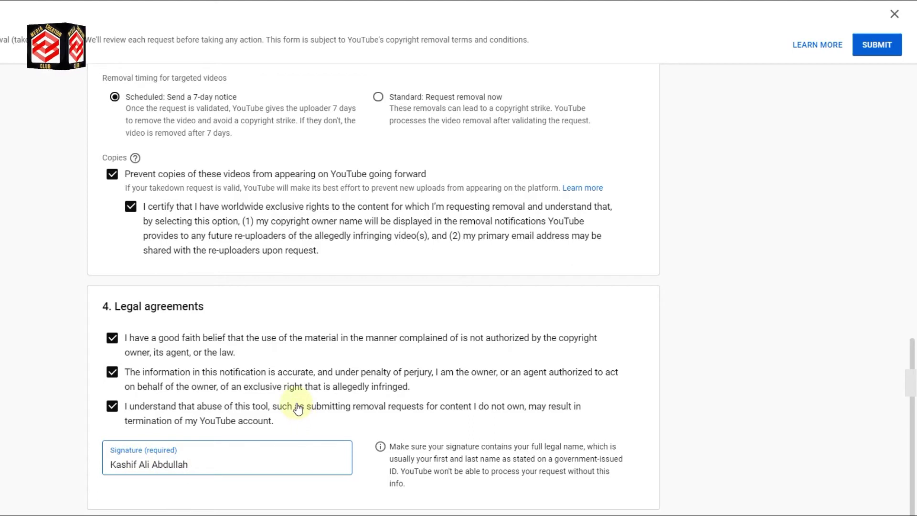
scroll(498, 387, "up", 13)
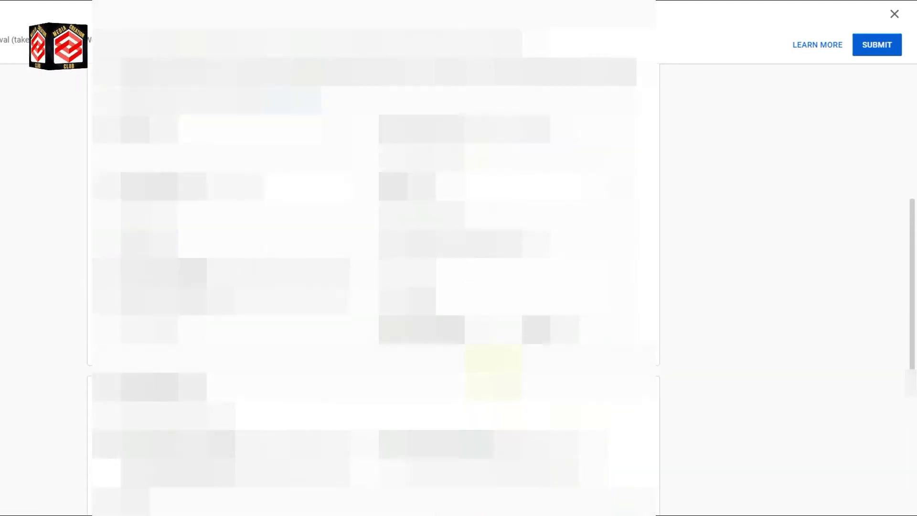
scroll(373, 286, "down", 13)
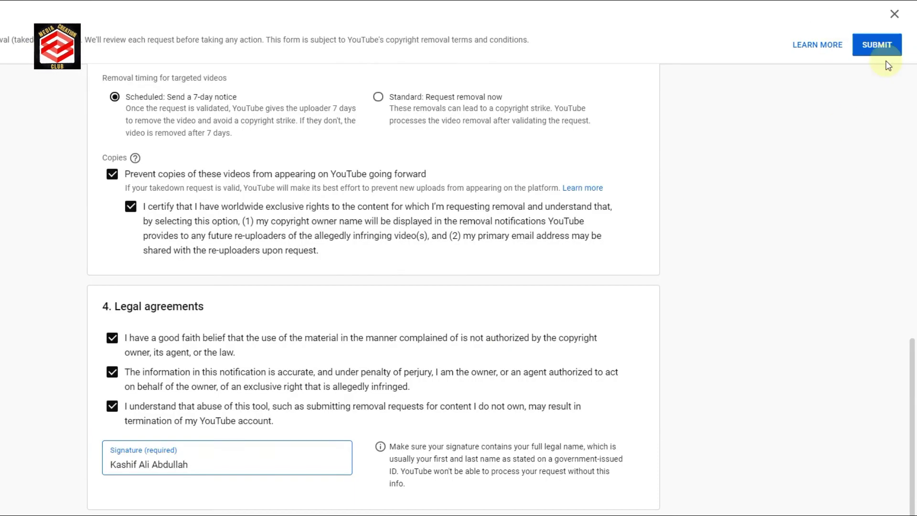
Submit the removal request and confirm it appears as In progress under Removal requests
left_click(879, 47)
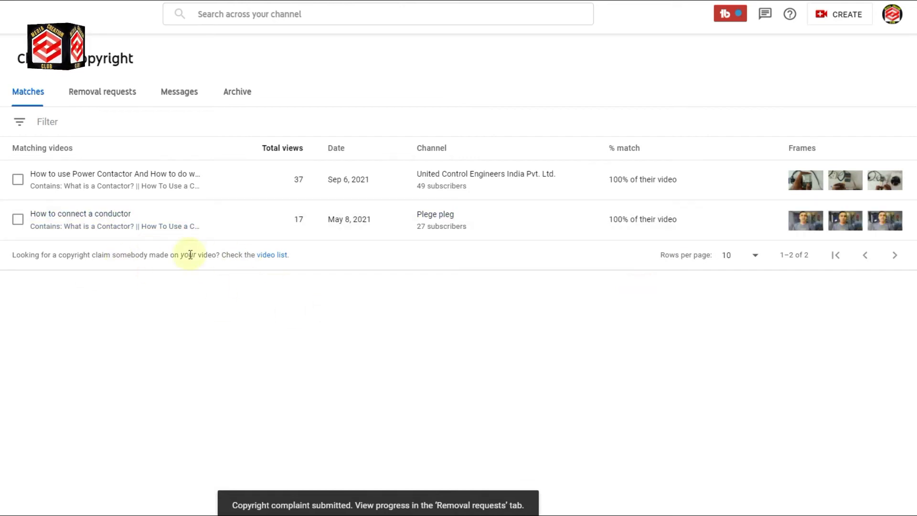
left_click(125, 91)
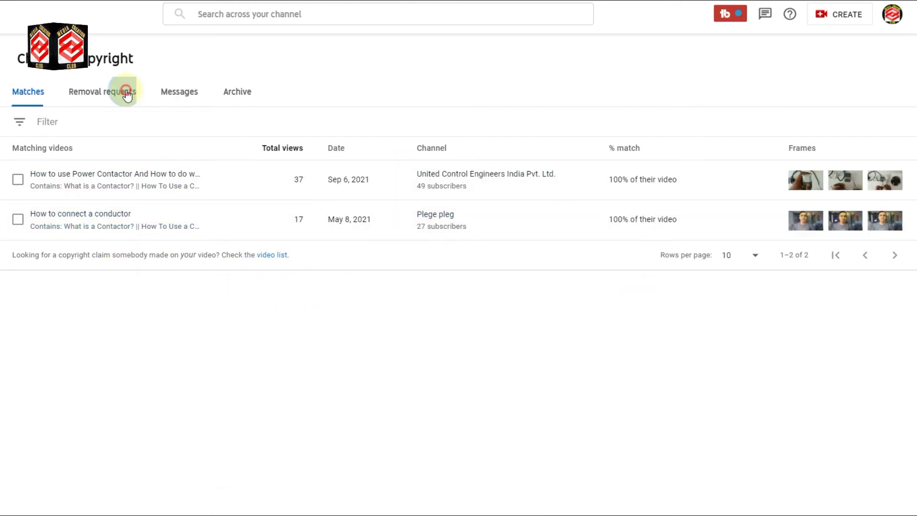
left_click(206, 243)
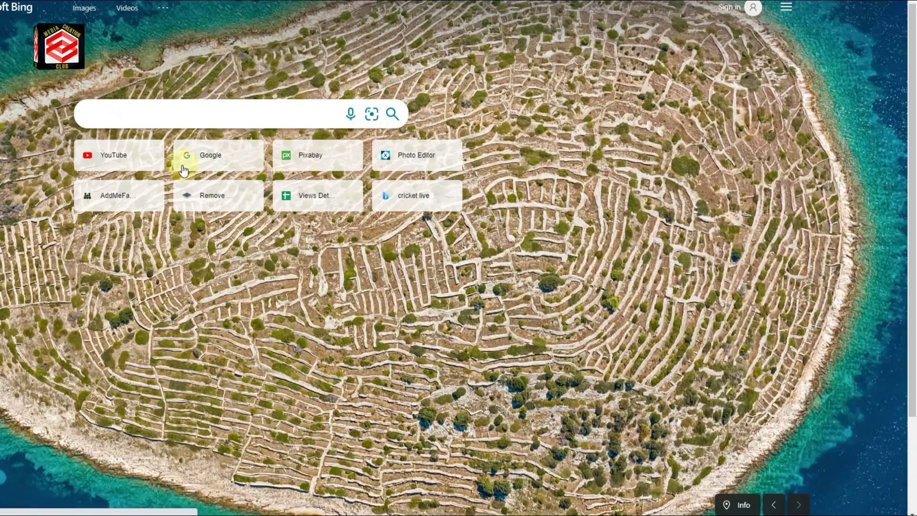
Read the YouTube Copyright Complaint Submission email in Gmail, then return to Studio's copyright Matches list
left_click(211, 158)
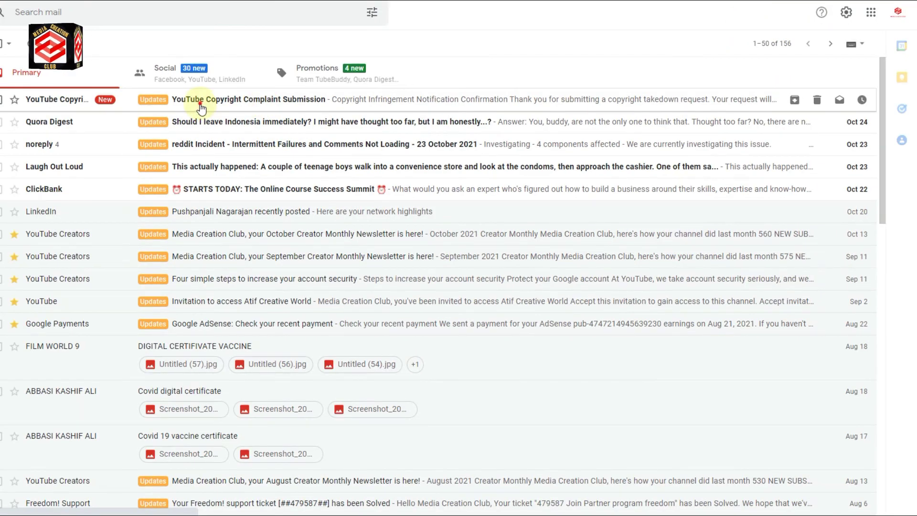
left_click(200, 102)
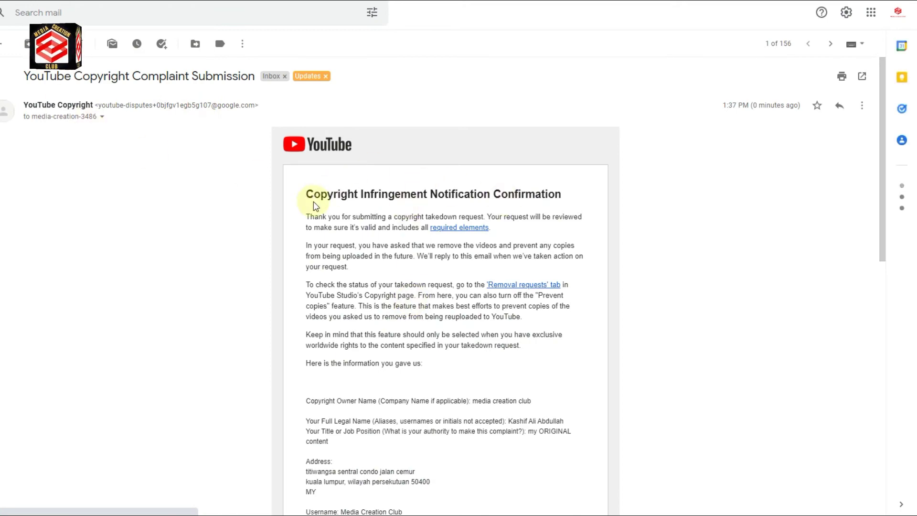
scroll(471, 271, "down", 10)
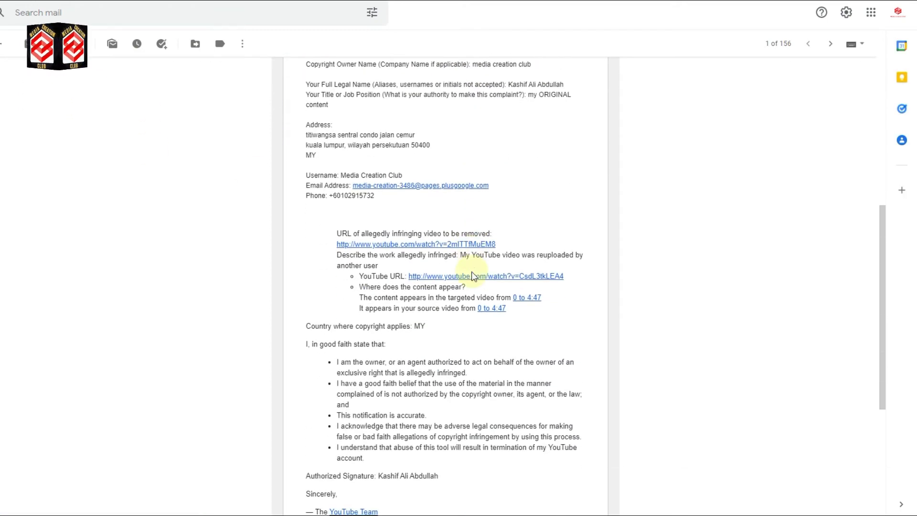
scroll(473, 276, "down", 2)
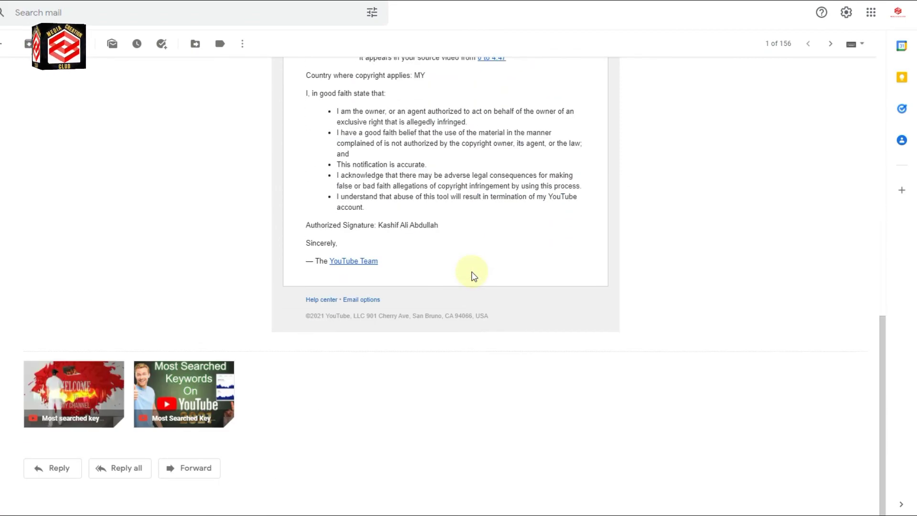
scroll(473, 276, "up", 12)
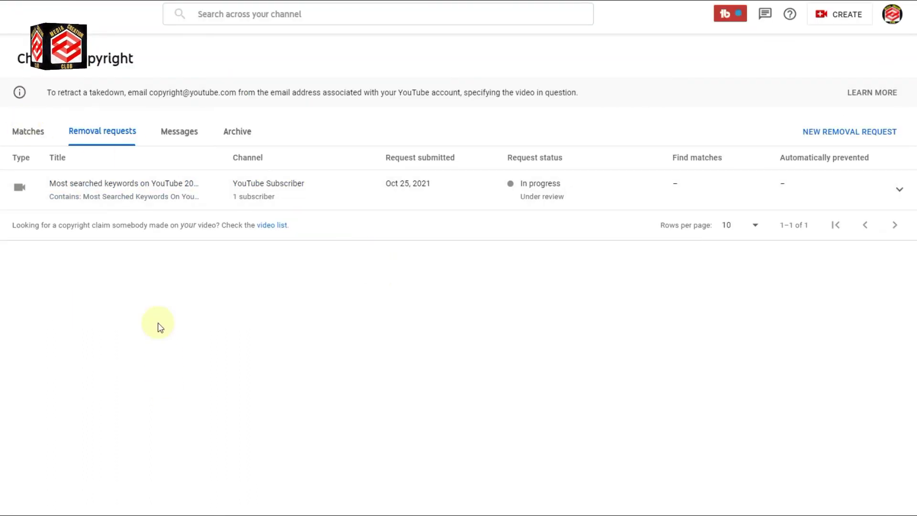
left_click(34, 134)
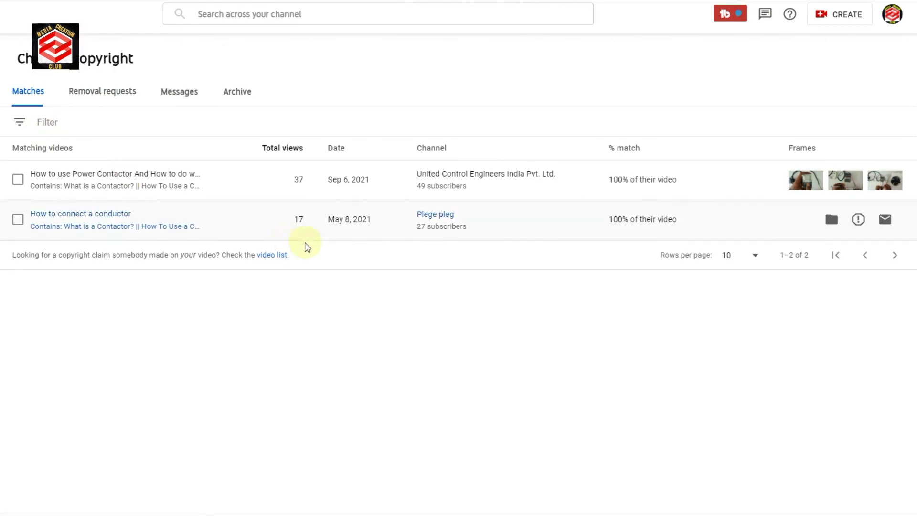